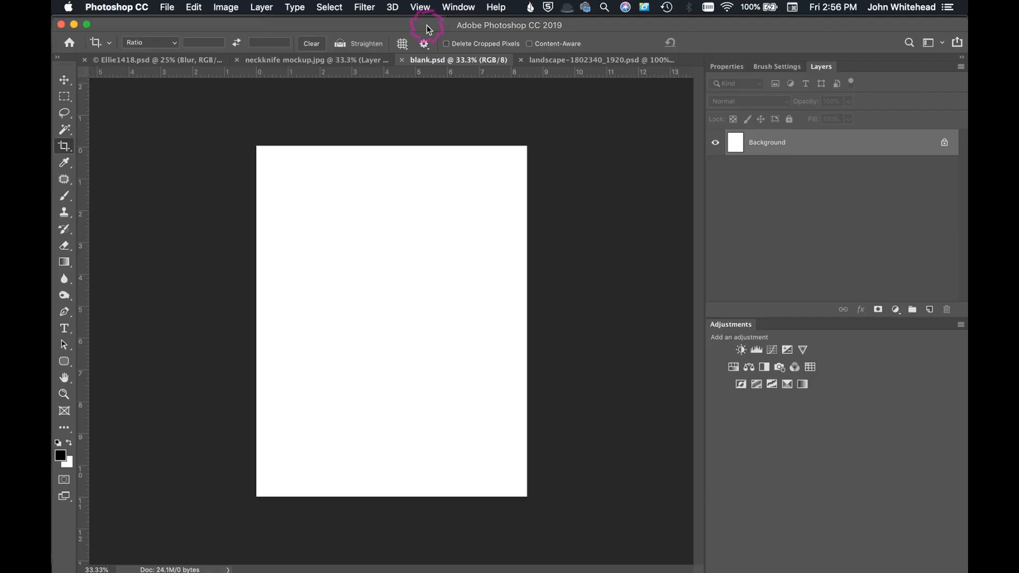
click(166, 6)
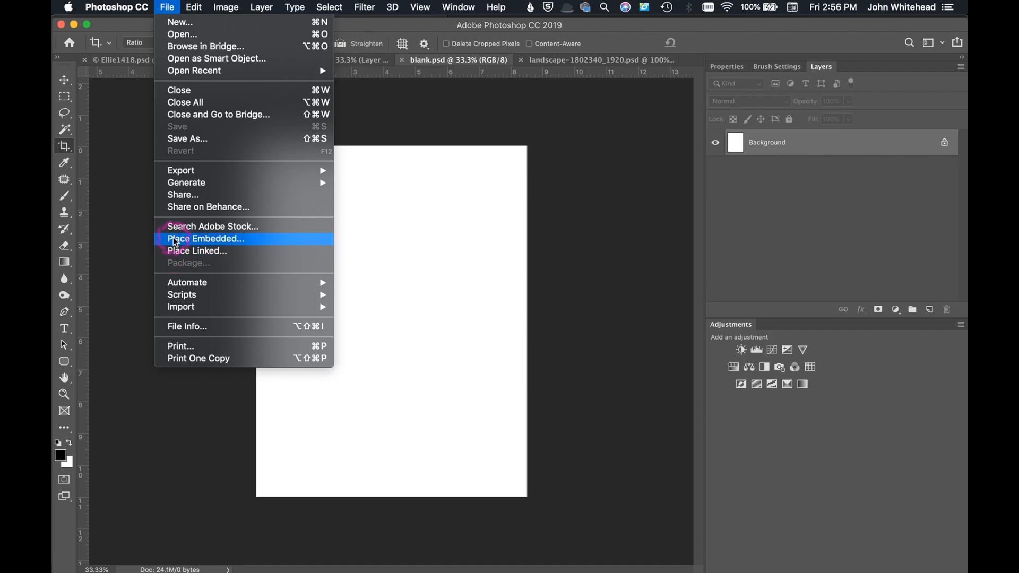
click(118, 167)
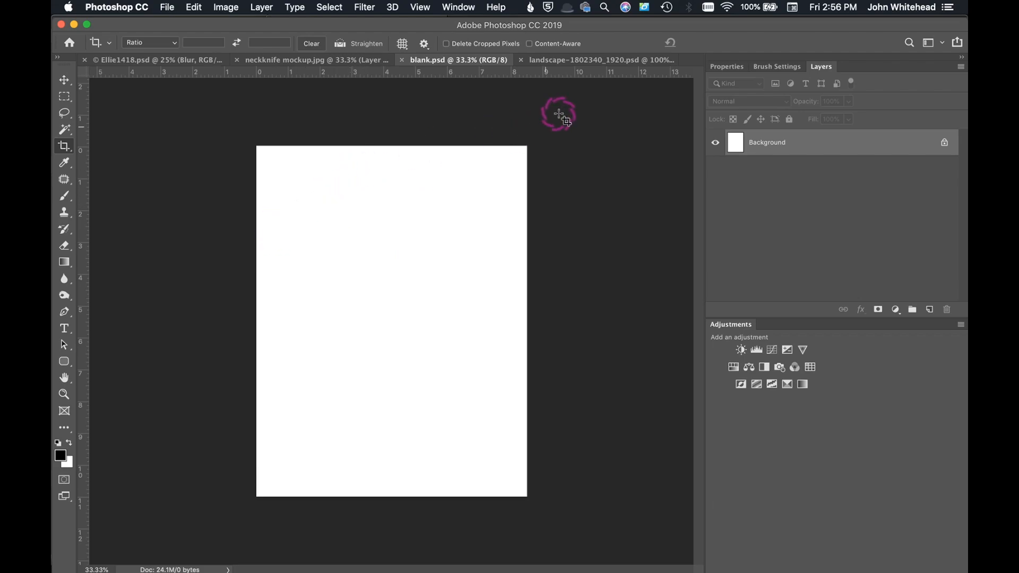
Step: Close the landscape-1802340_1920.psd document without saving its changes, and dismiss the crop frame on blank.psd
click(578, 60)
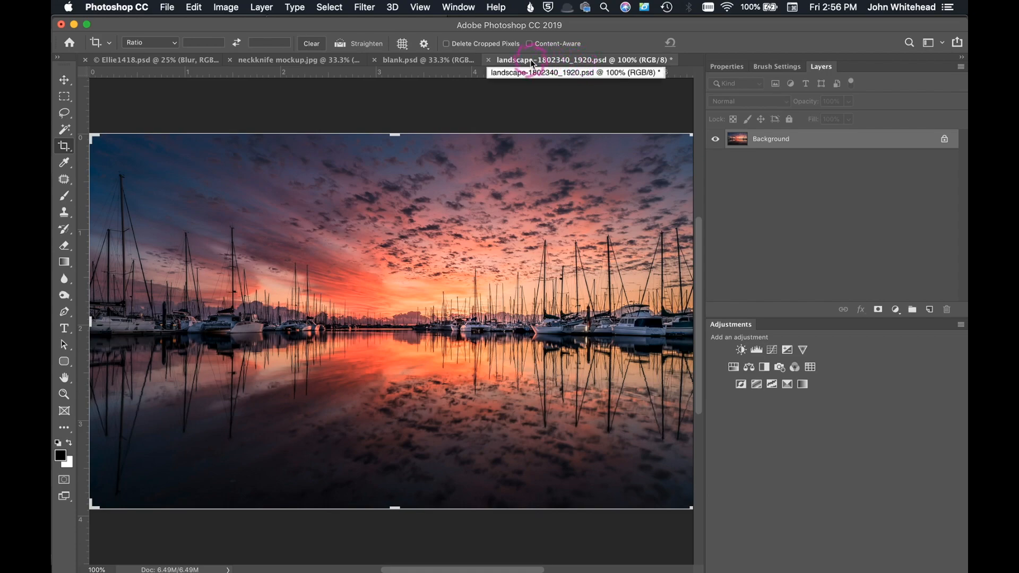
click(489, 60)
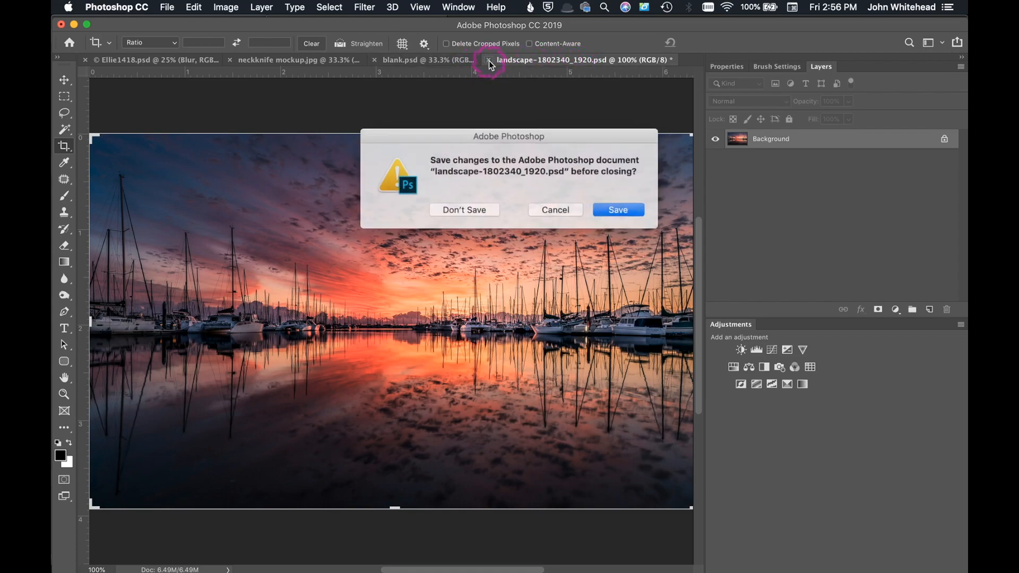
click(481, 211)
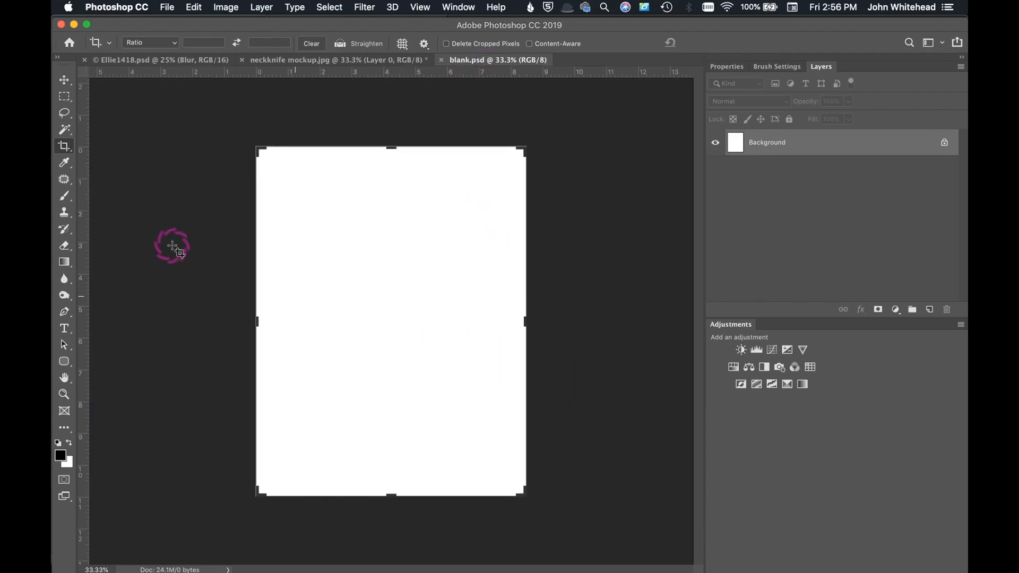
key(Escape)
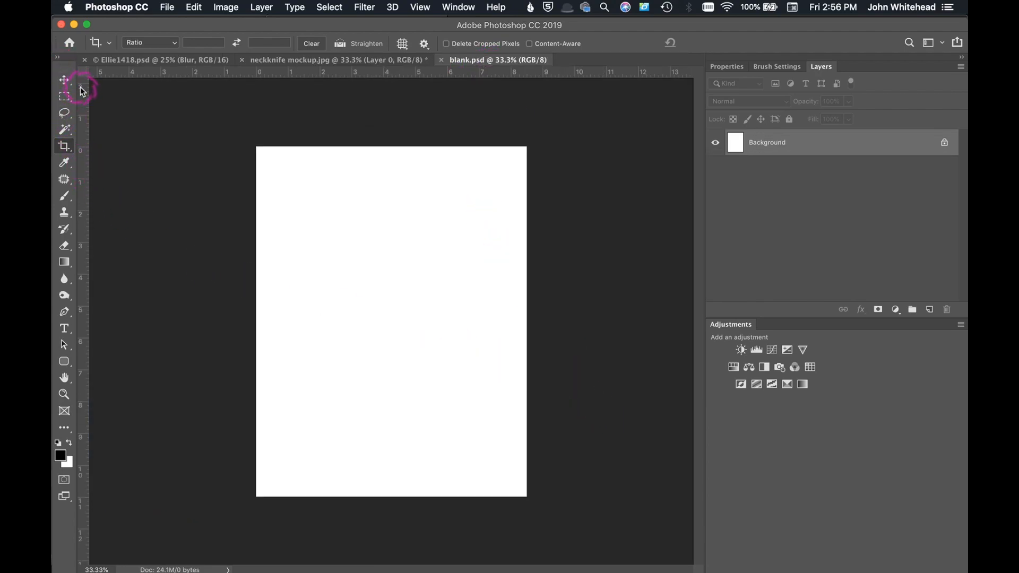
click(184, 197)
Step: Place landscape-1802340_1920.psd from the boats folder as an embedded smart object at its default size and position
click(169, 9)
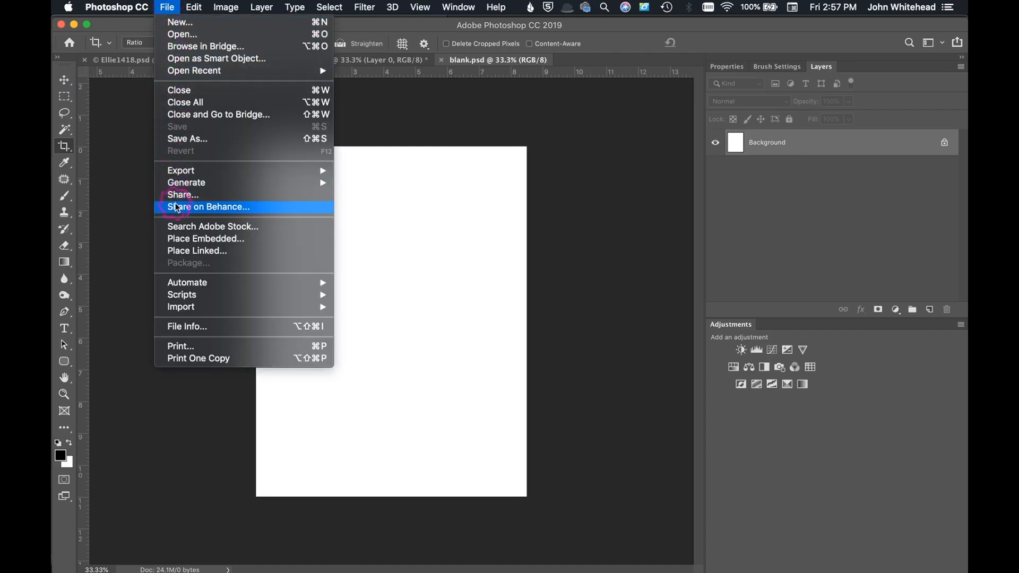
click(183, 240)
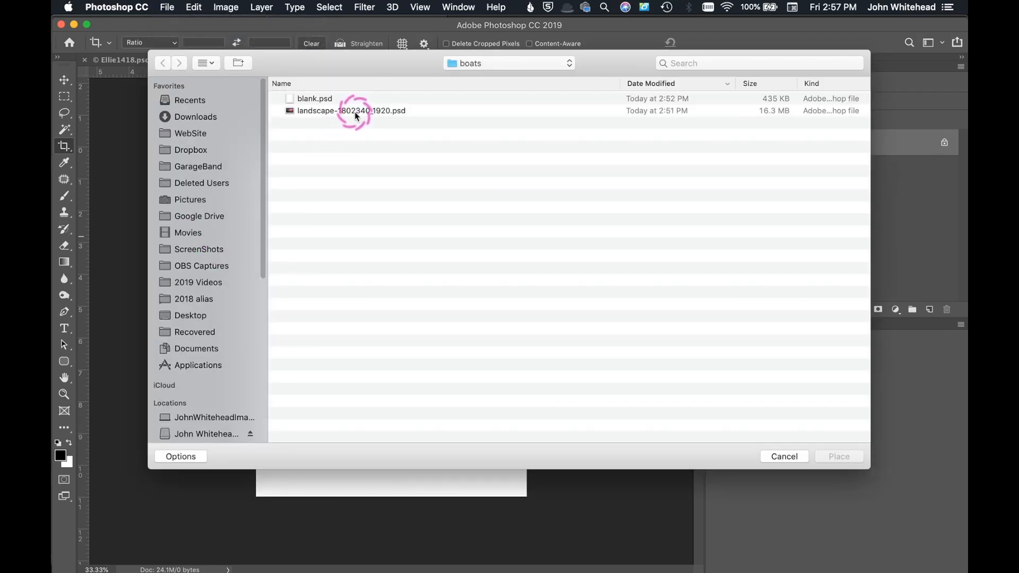
click(354, 113)
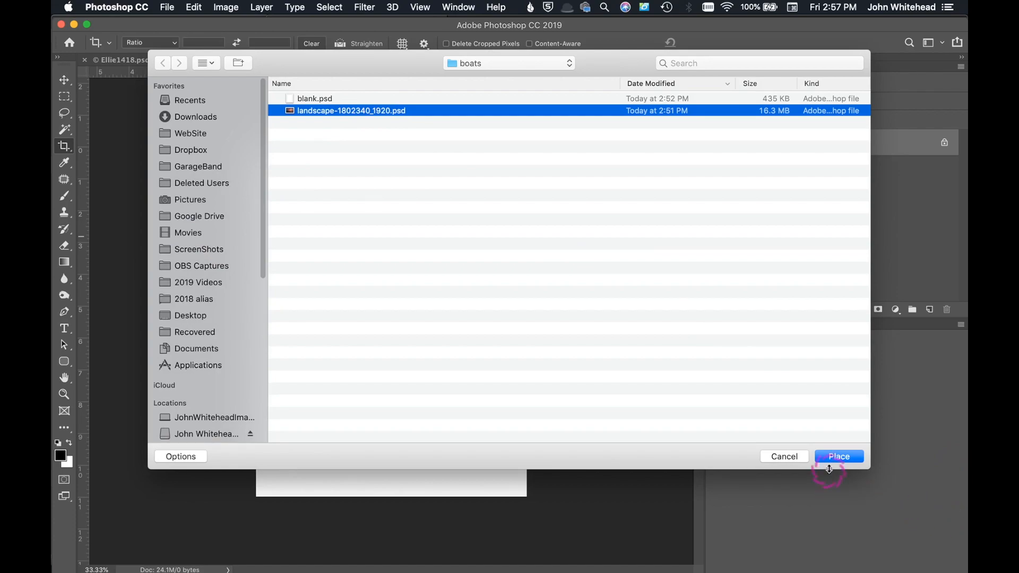
click(834, 456)
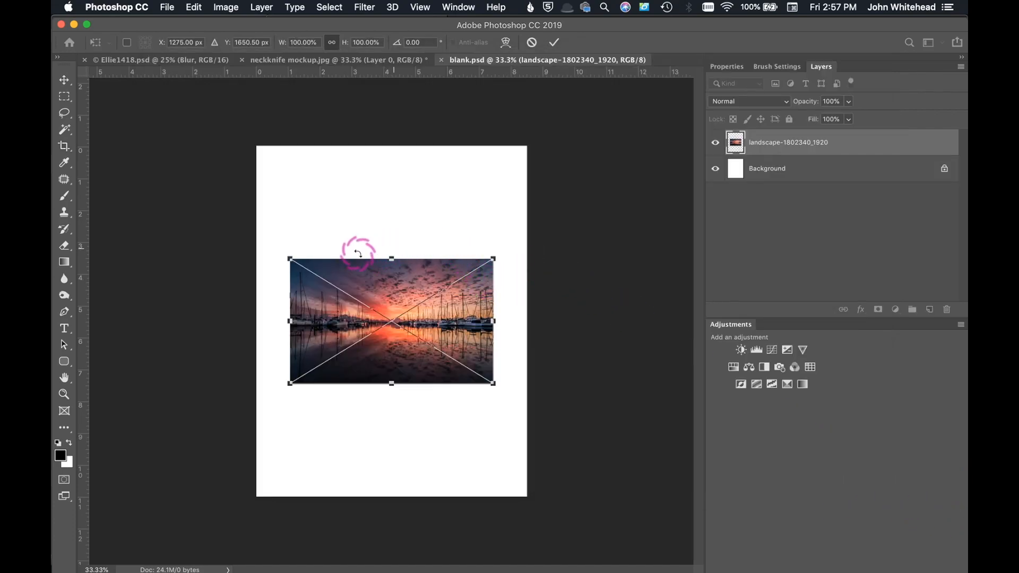
click(400, 291)
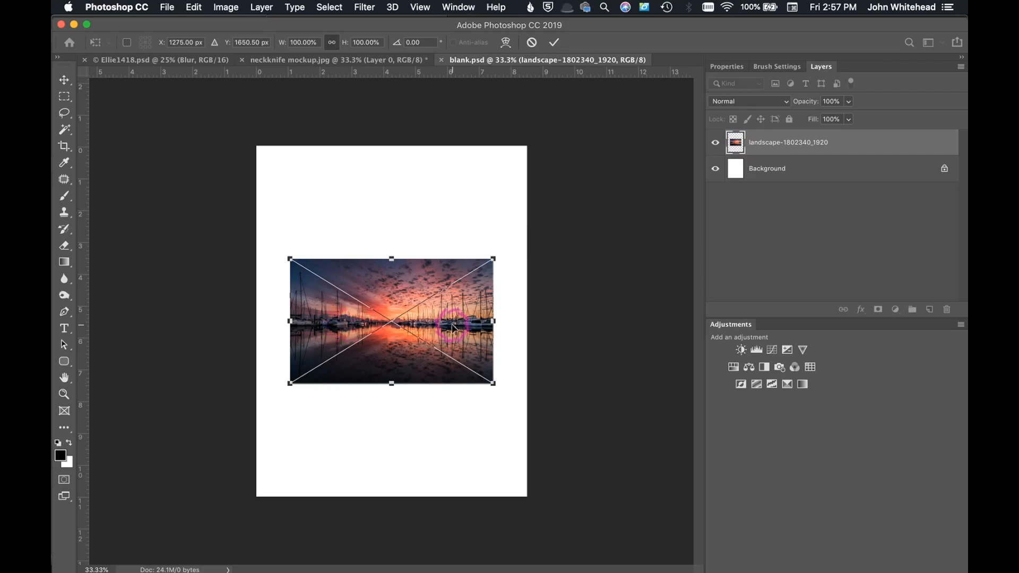
key(c)
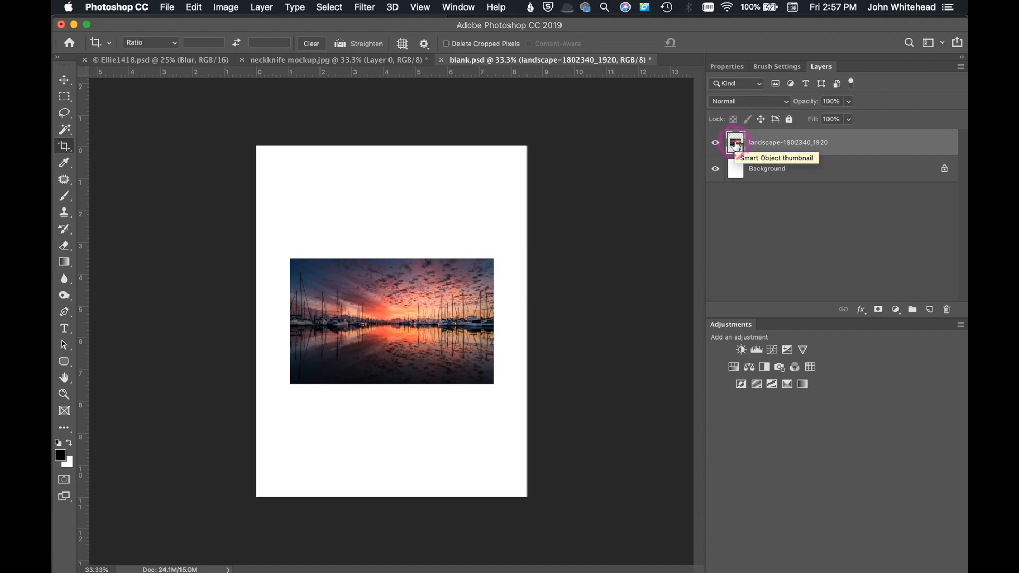
Step: Save the document under the new name embed.psd in the boats folder
key(shift+super+s)
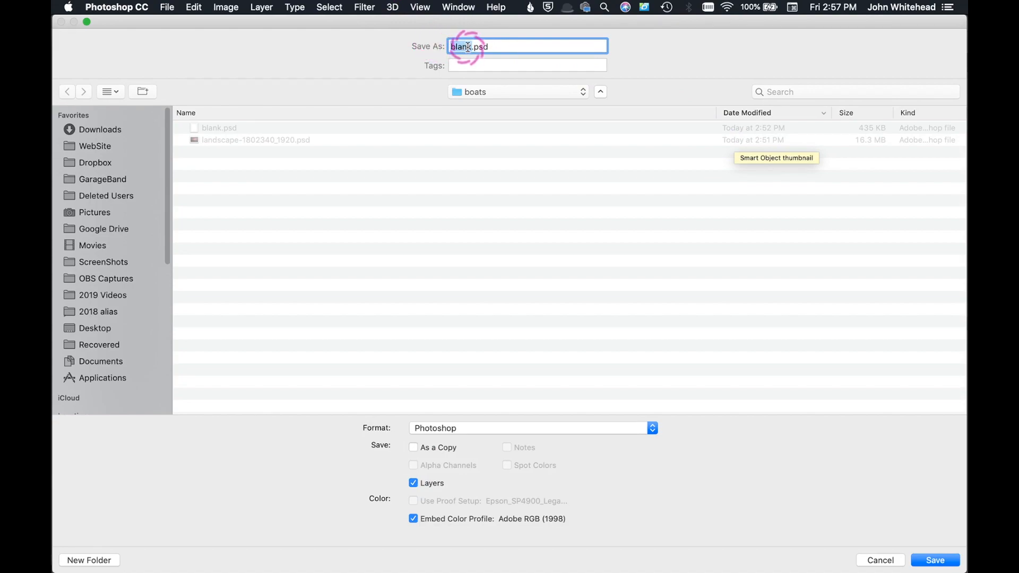
text(embe)
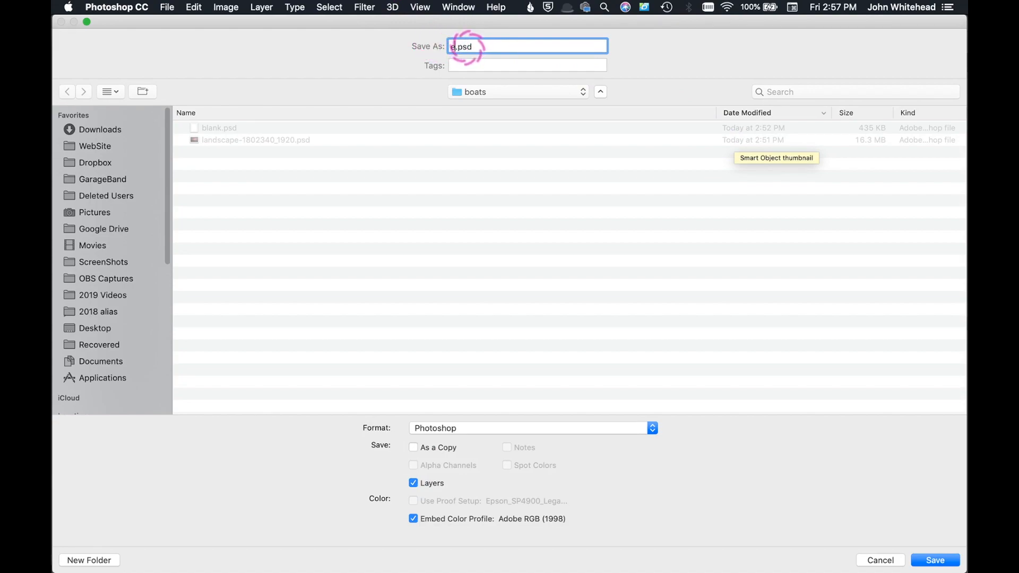
text(d)
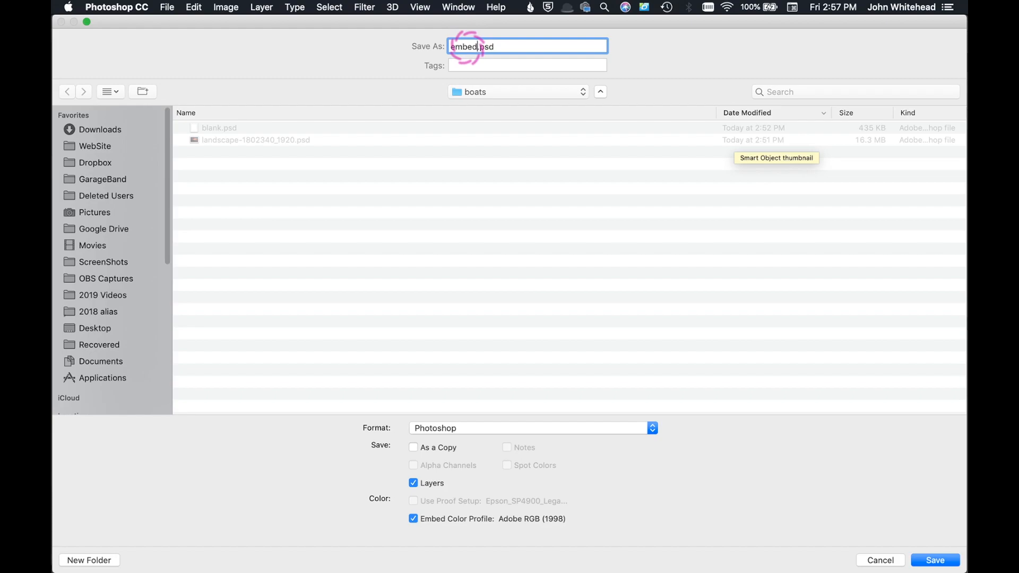
key(Return)
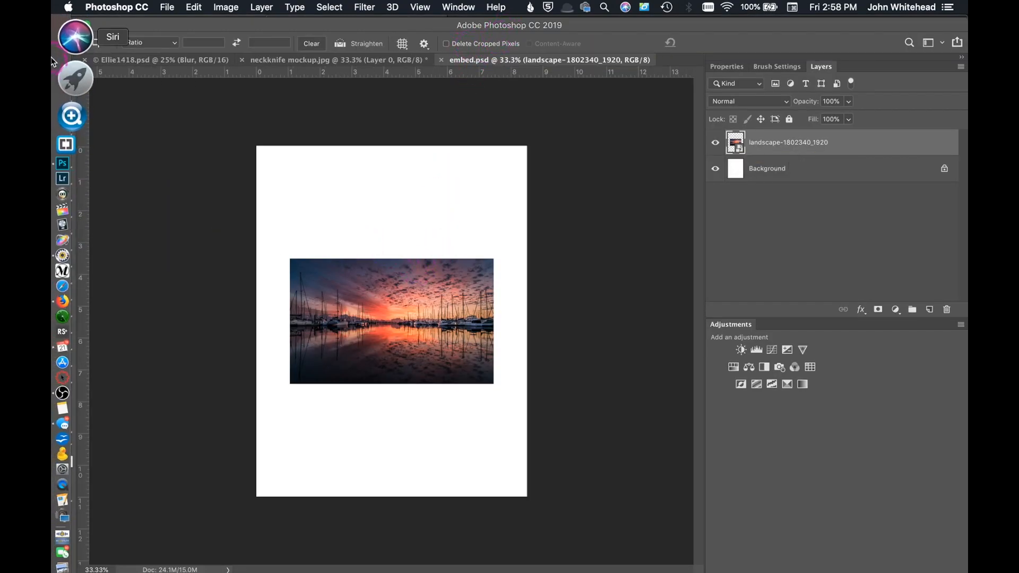
Step: Switch to Finder and compare the size of embed.psd with the other files in the boats folder
click(71, 33)
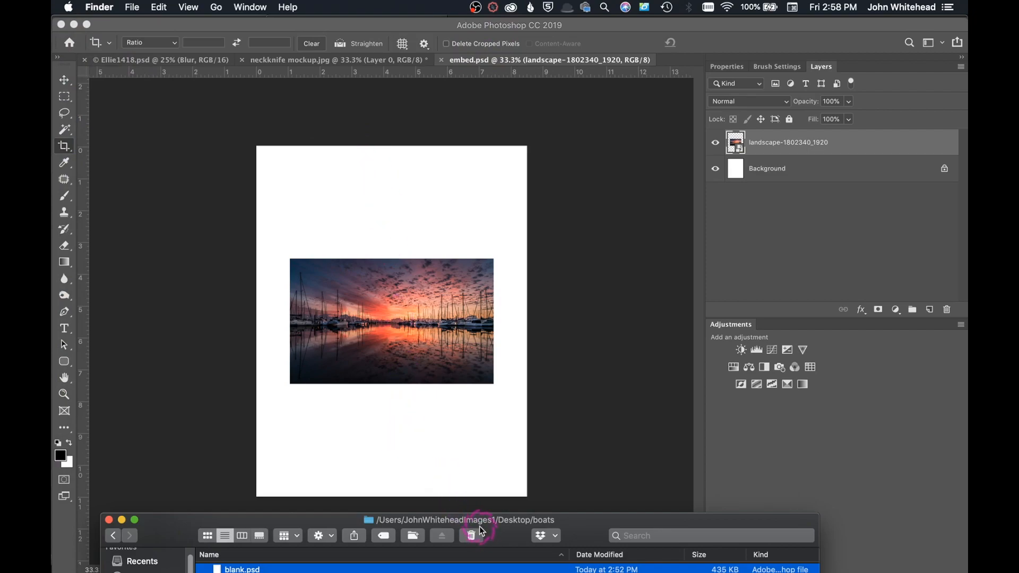
drag(474, 523, 512, 125)
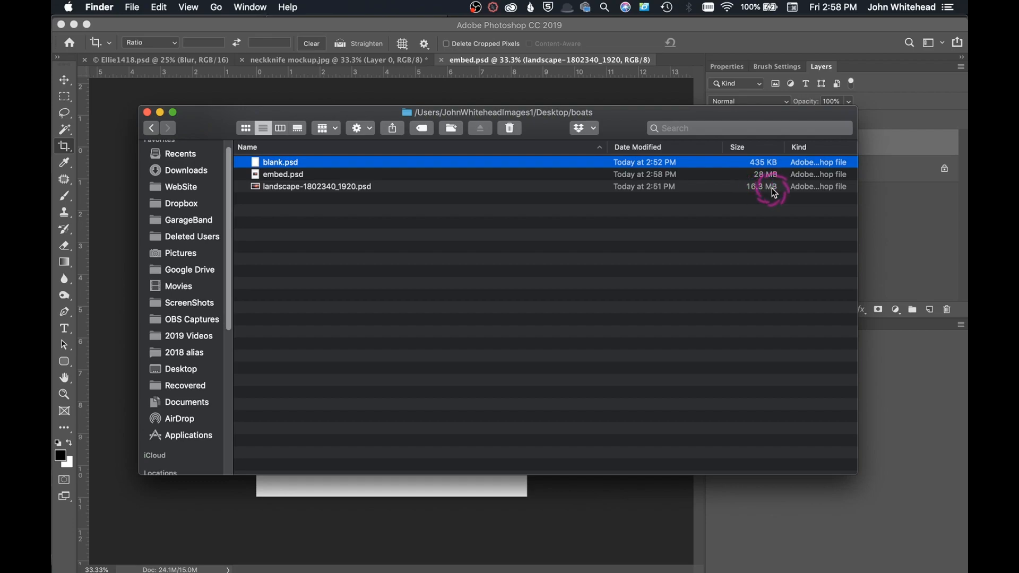
click(351, 97)
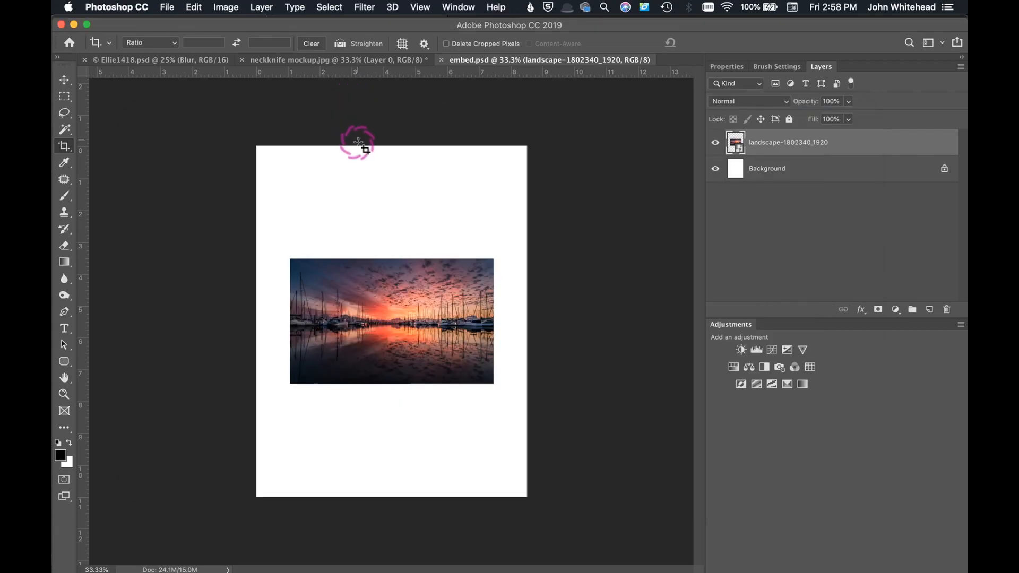
Step: Delete the embedded landscape layer and place landscape-1802340_1920.psd as a linked smart object instead
drag(740, 143, 945, 307)
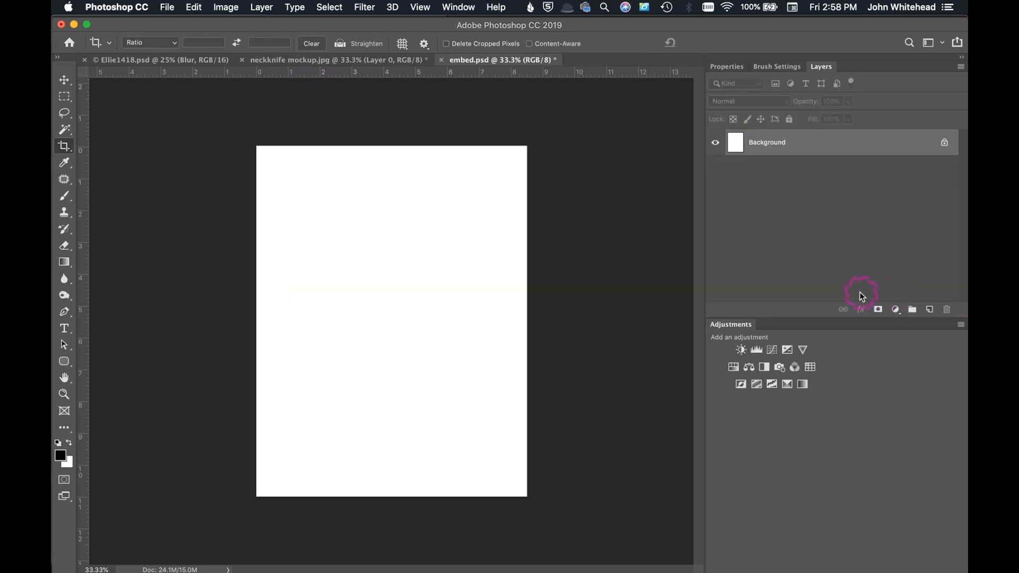
click(167, 7)
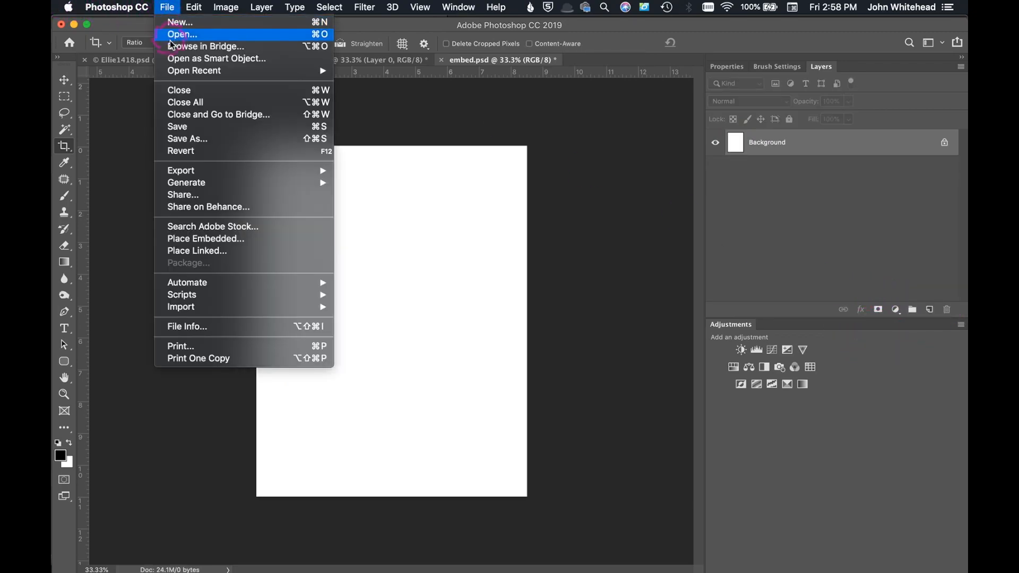
mouse_move(193, 286)
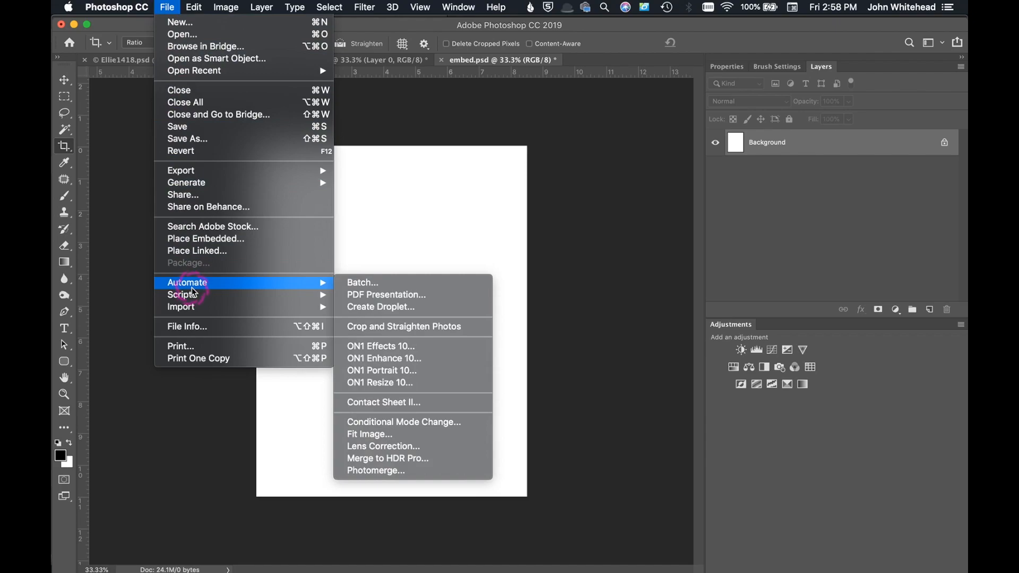
click(196, 250)
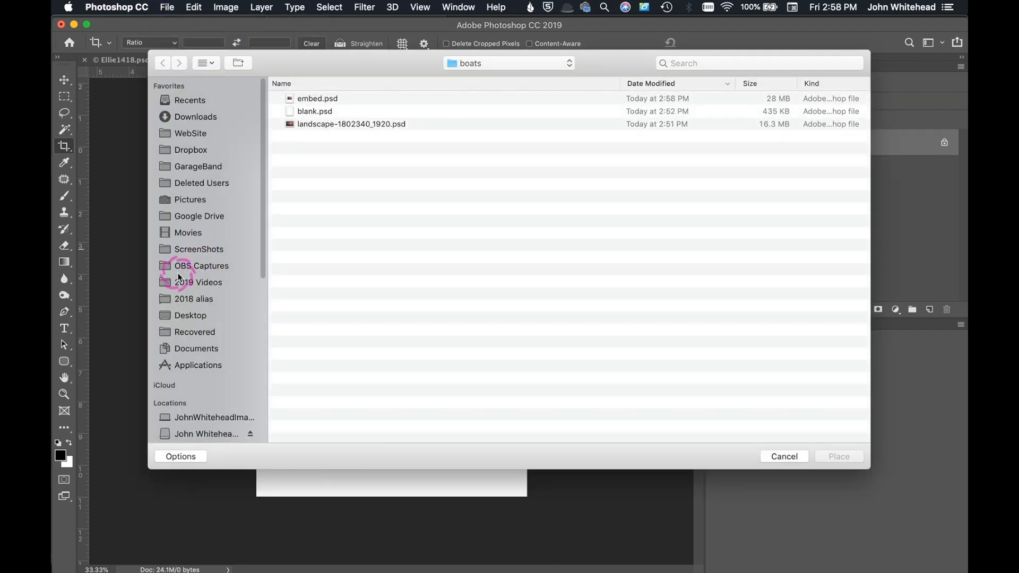
click(333, 125)
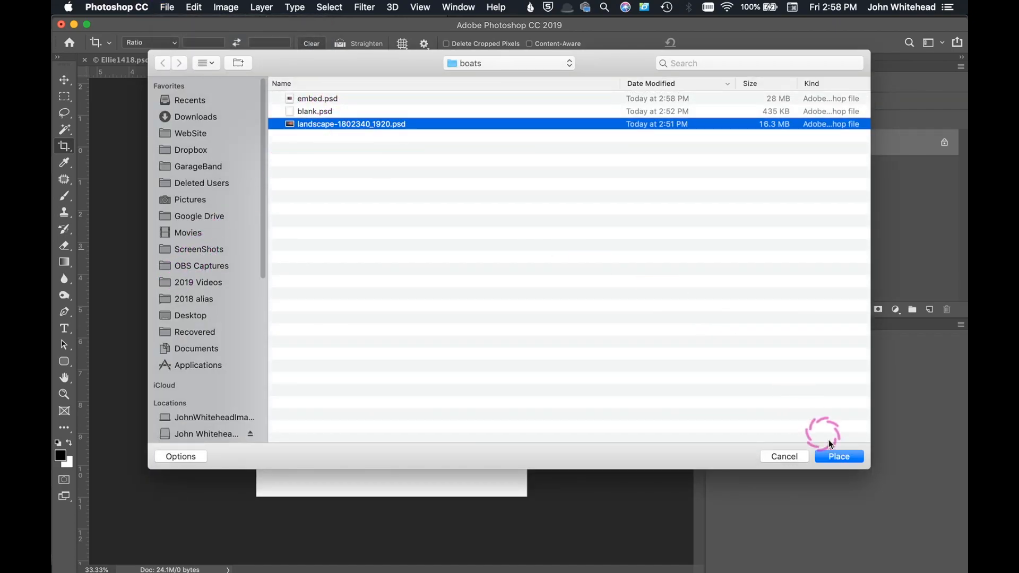
click(844, 456)
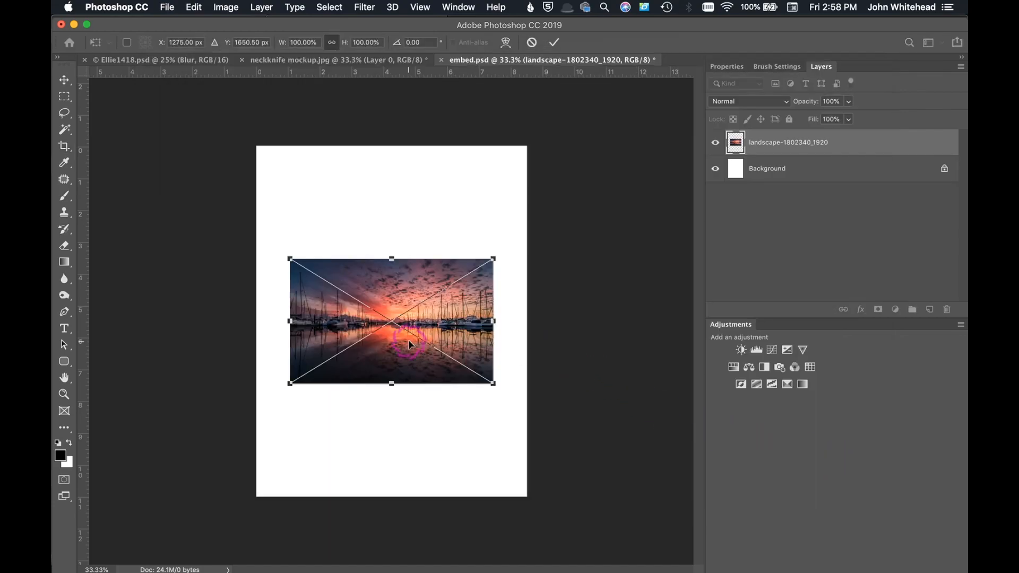
double_click(421, 307)
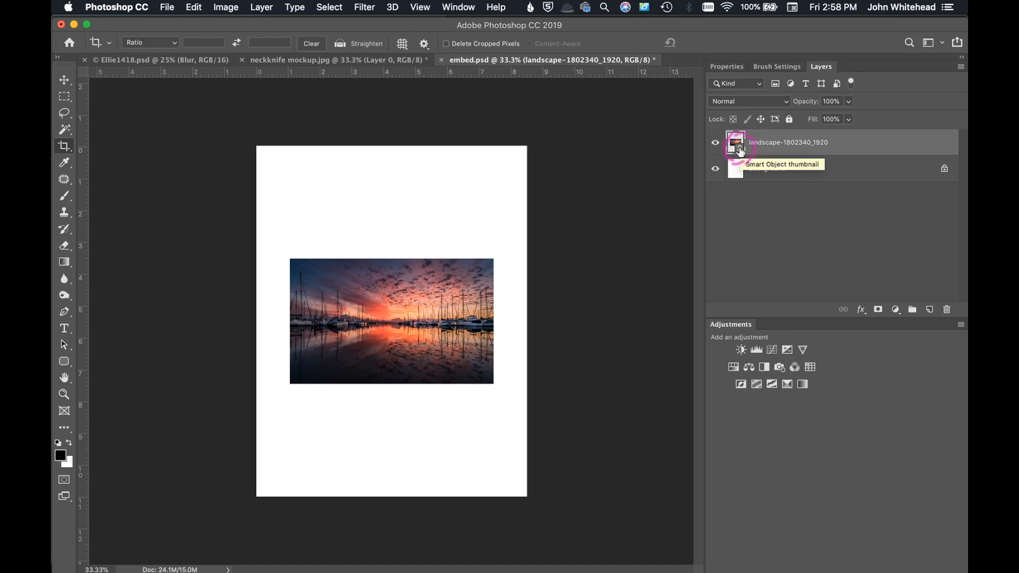
Step: Save the document as link.psd in the boats folder
key(super+shift+s)
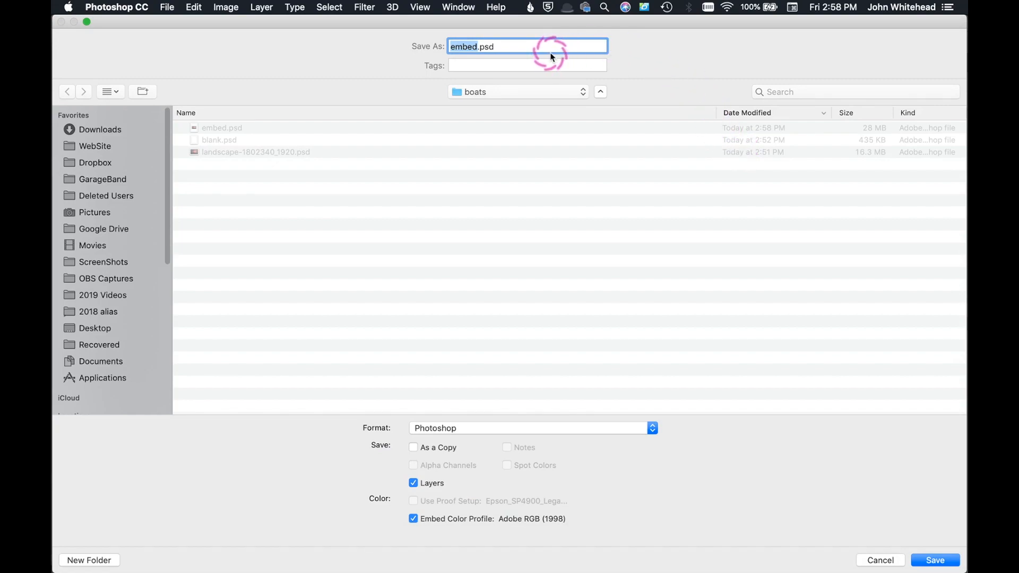
text(link)
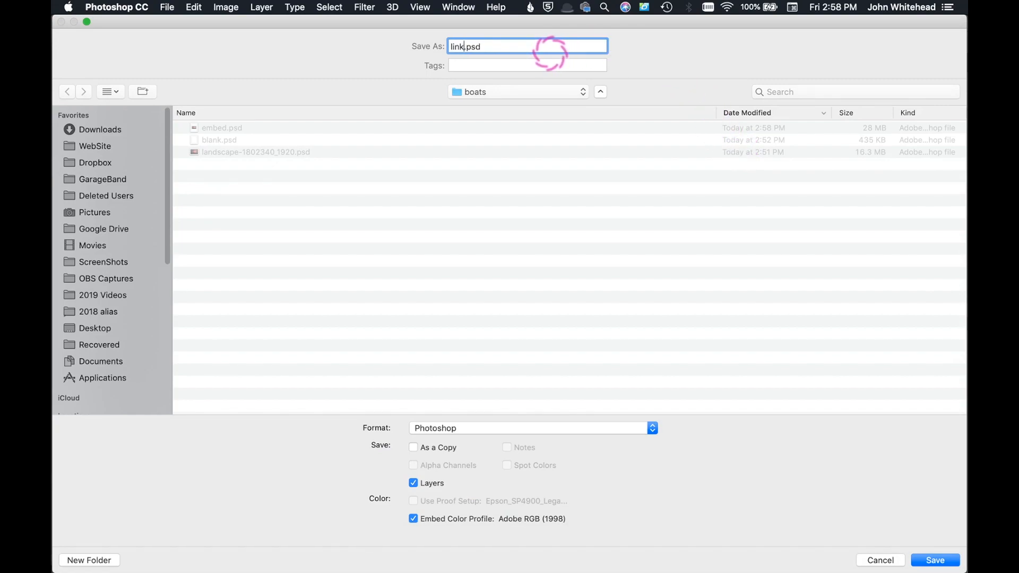
click(937, 560)
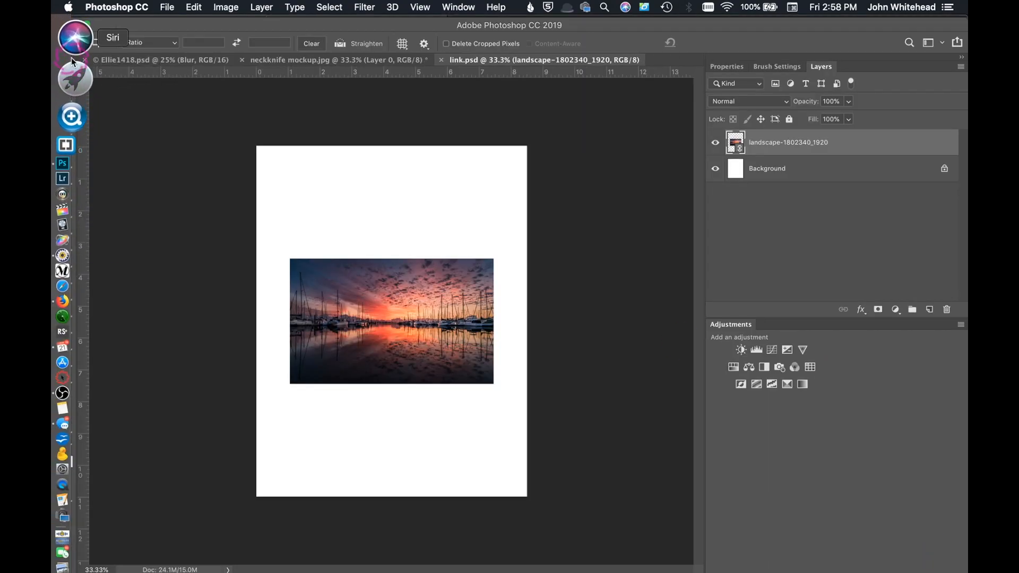
Step: Switch to Finder, compare the sizes of link.psd and embed.psd, and return to link.psd in Photoshop
click(72, 26)
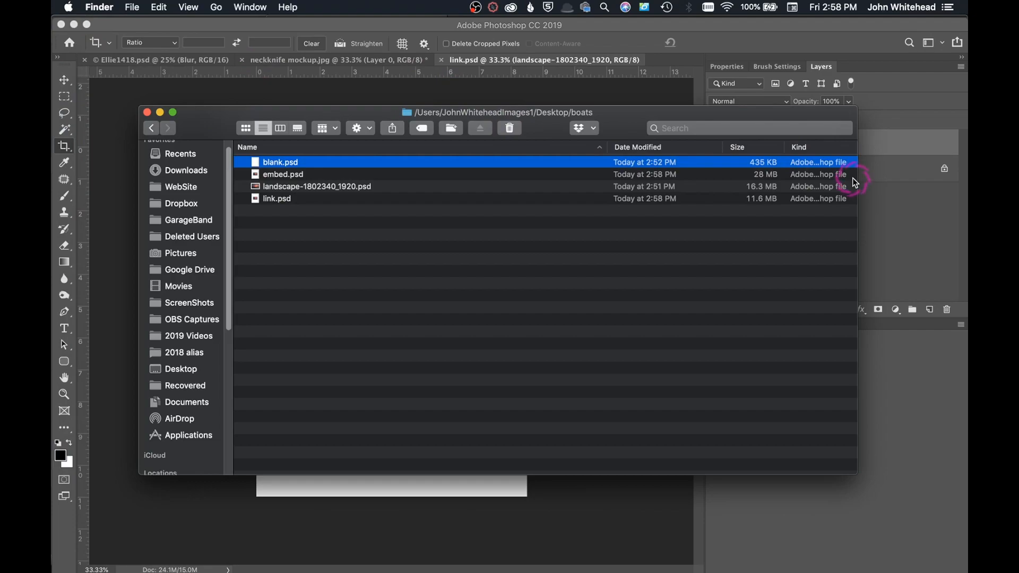
click(320, 210)
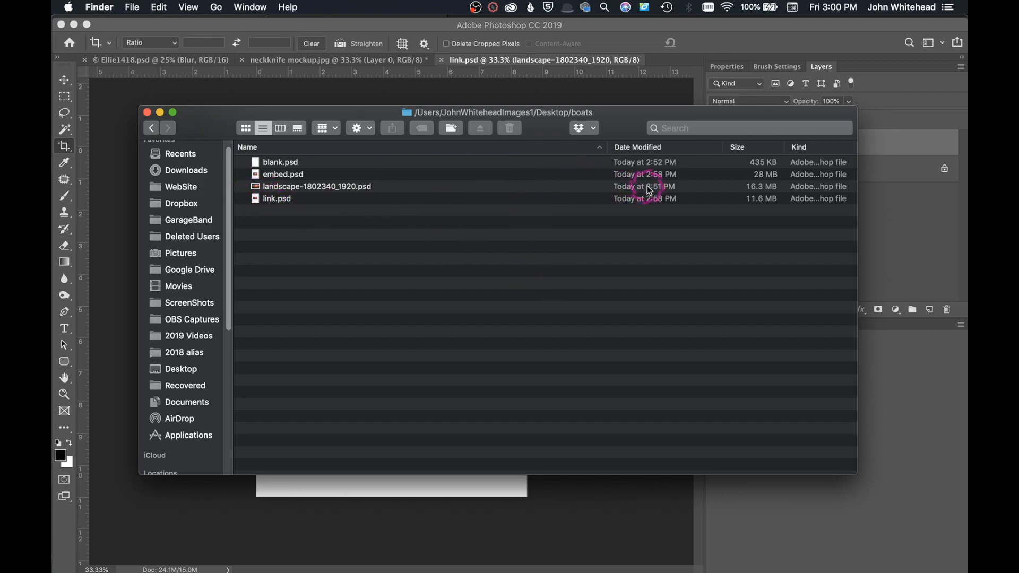
double_click(372, 198)
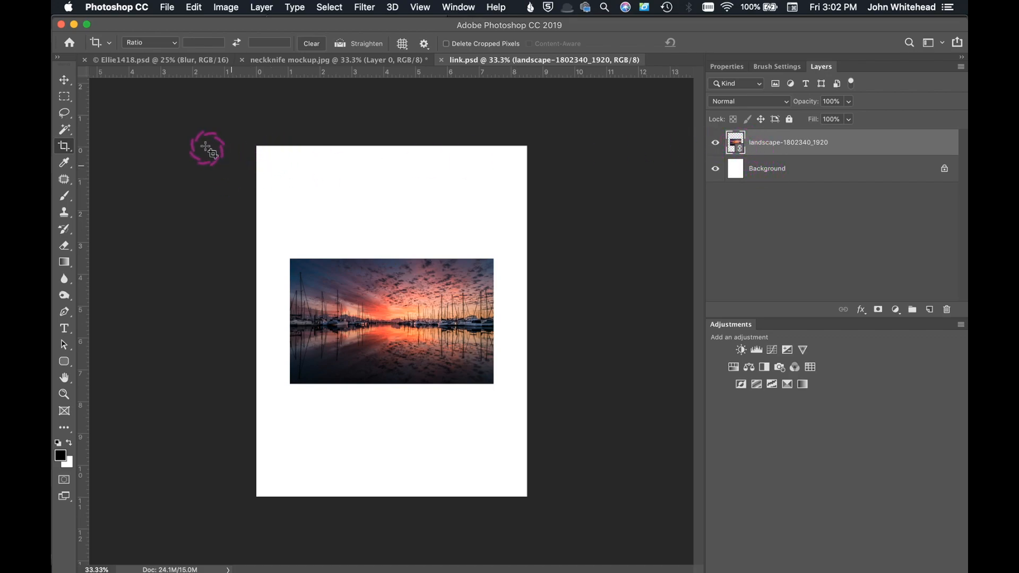
Step: Package link.psd with its linked image into the boats folder
click(167, 8)
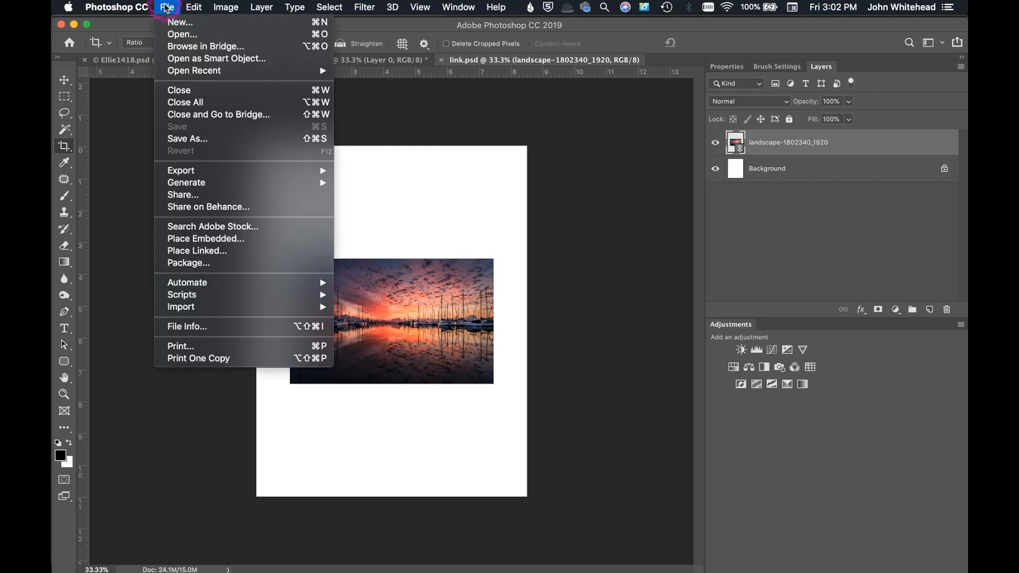
click(224, 266)
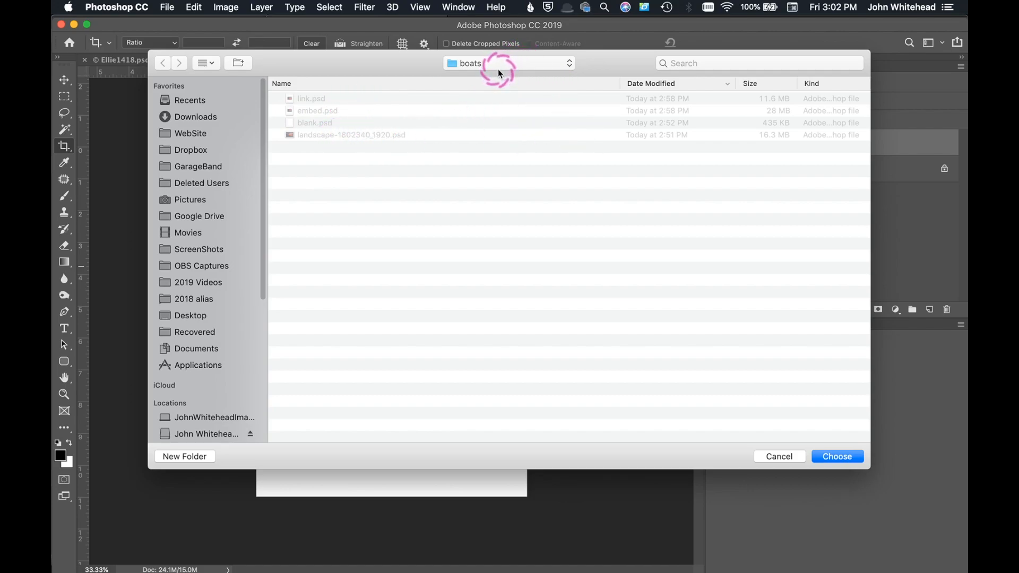
click(843, 457)
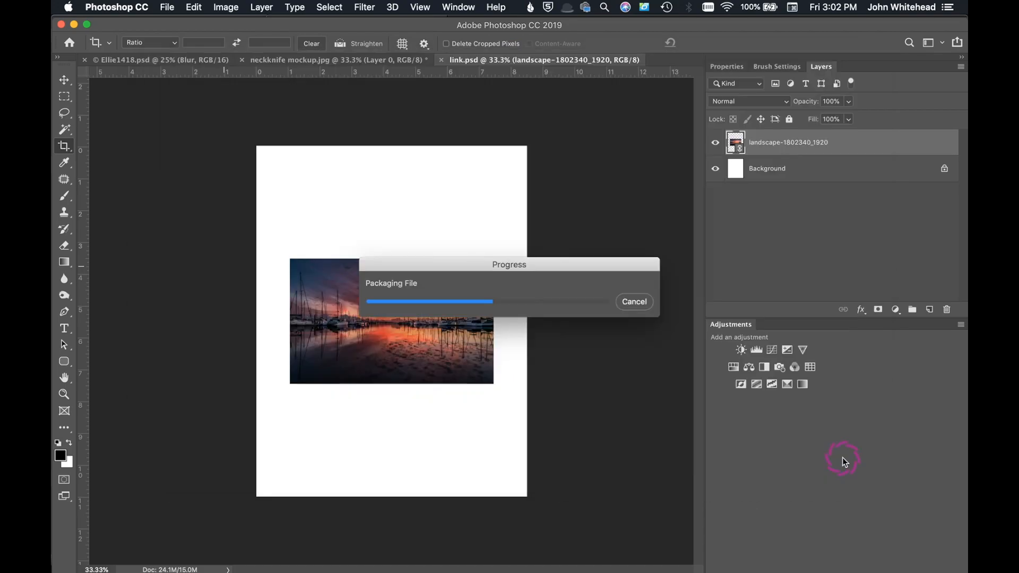
Step: Switch to Finder, examine the contents of the packaged link Folder, and close the Finder window
mouse_move(53, 236)
click(68, 36)
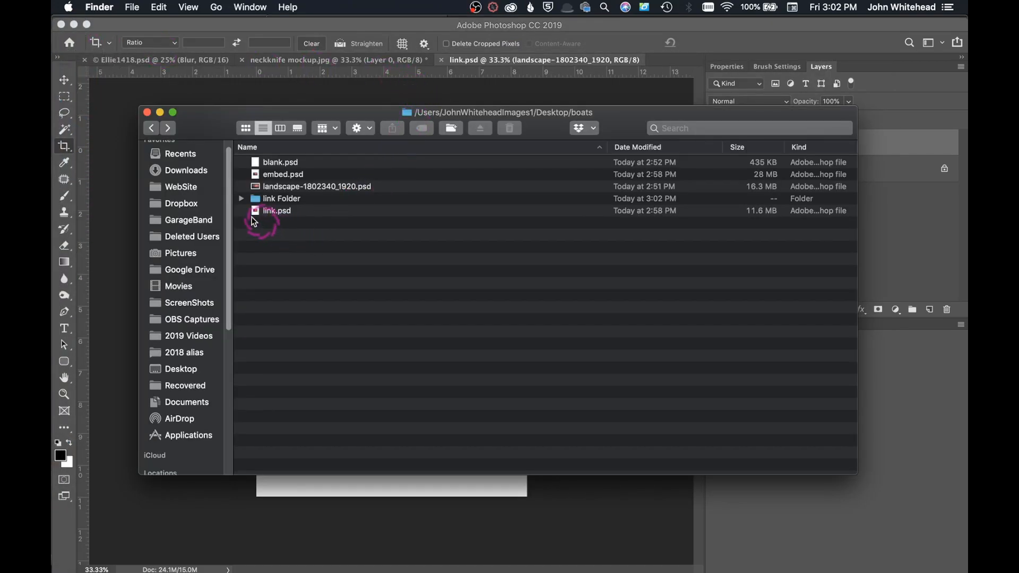
click(255, 199)
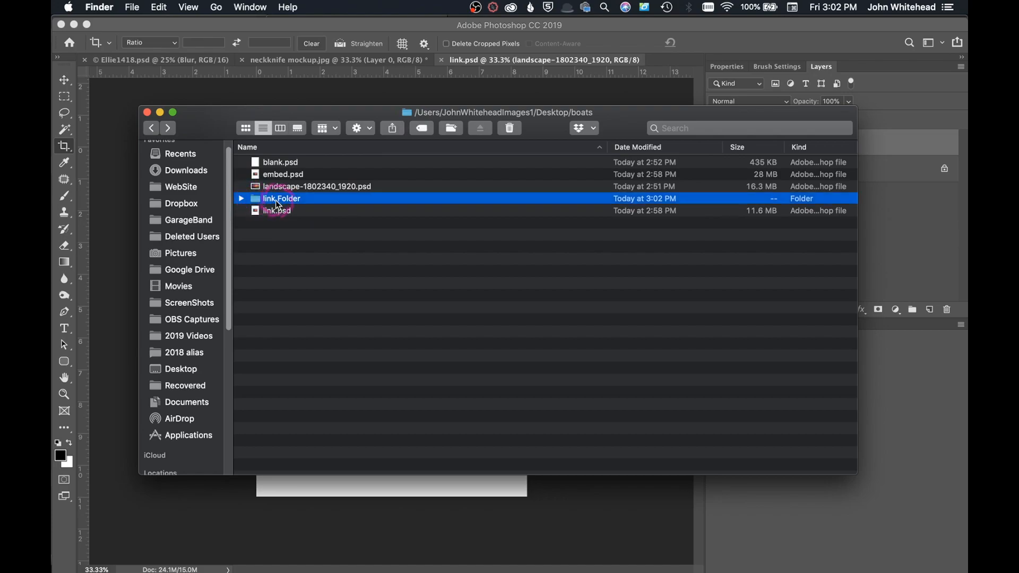
click(239, 199)
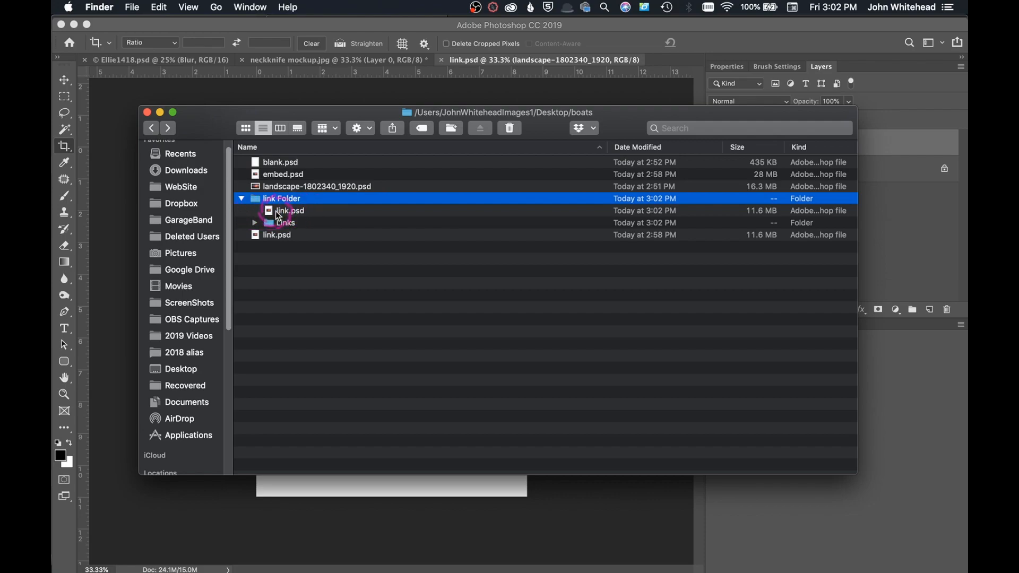
click(242, 200)
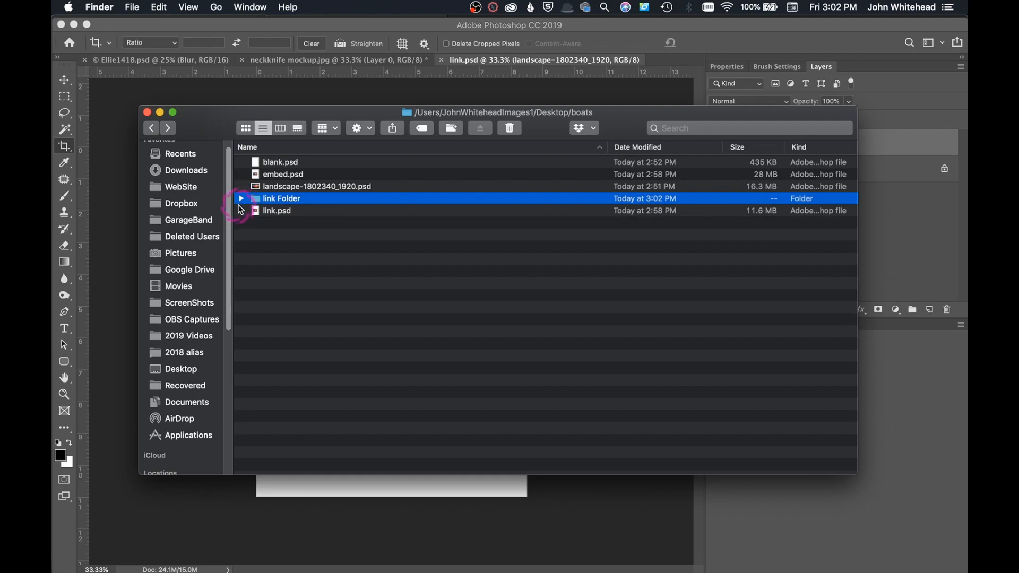
click(147, 111)
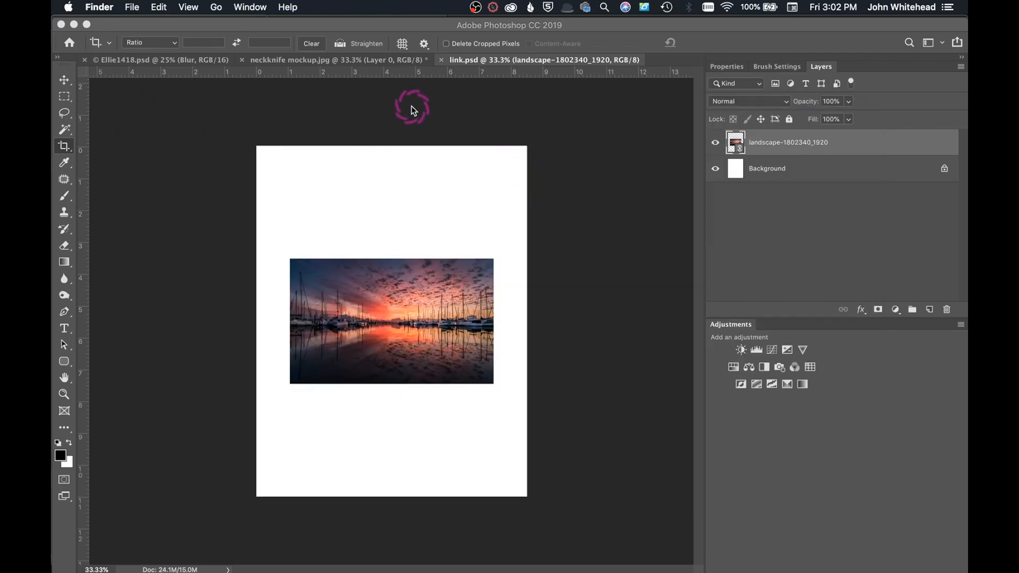